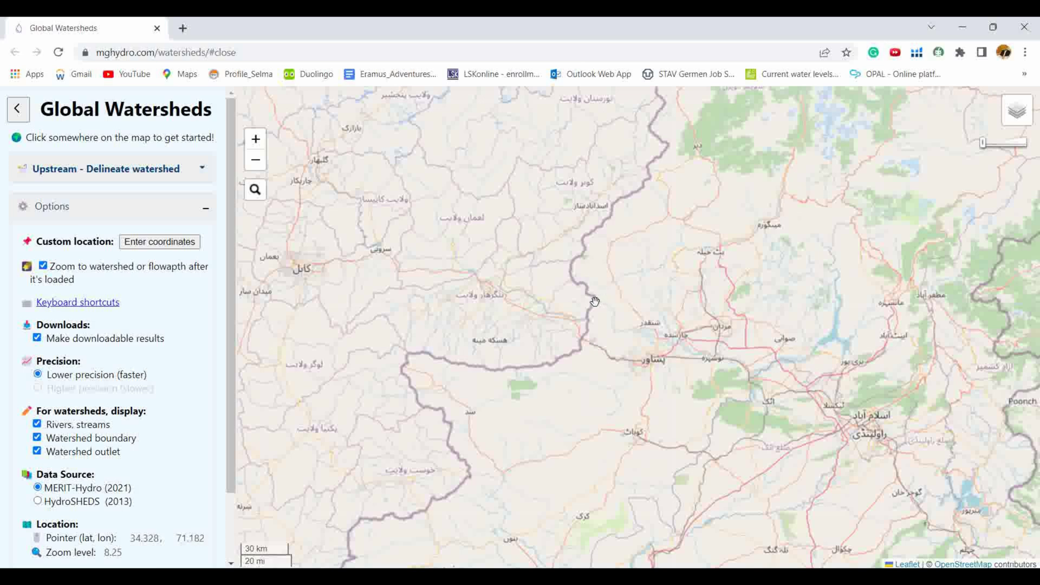
Pick the outlet point on the map and delineate its upstream watershed.
left_click(594, 303)
left_click(577, 274)
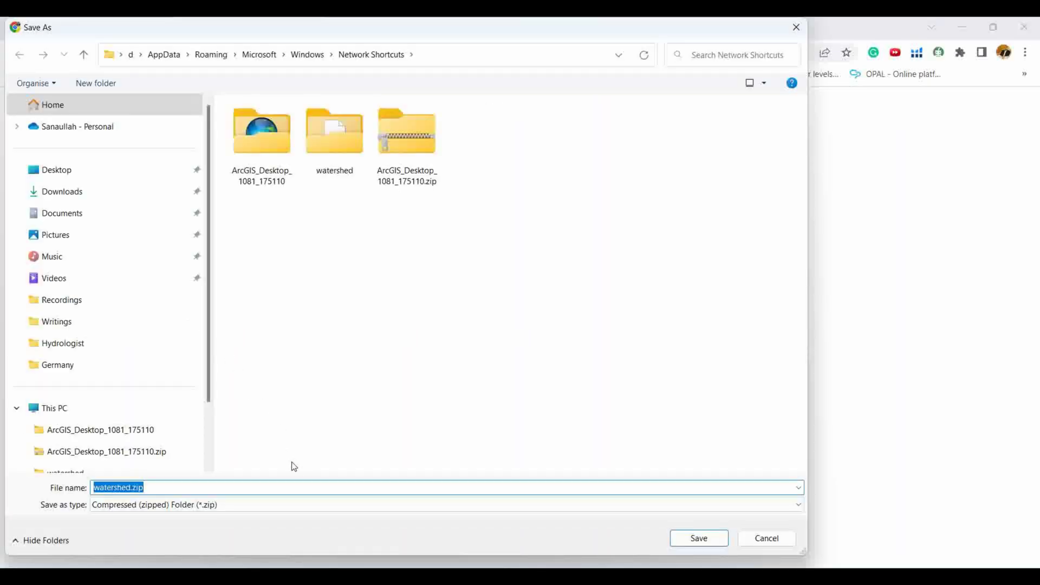
Save the watershed.zip and rivers.zip downloads to the Network Shortcuts folder.
left_click(699, 538)
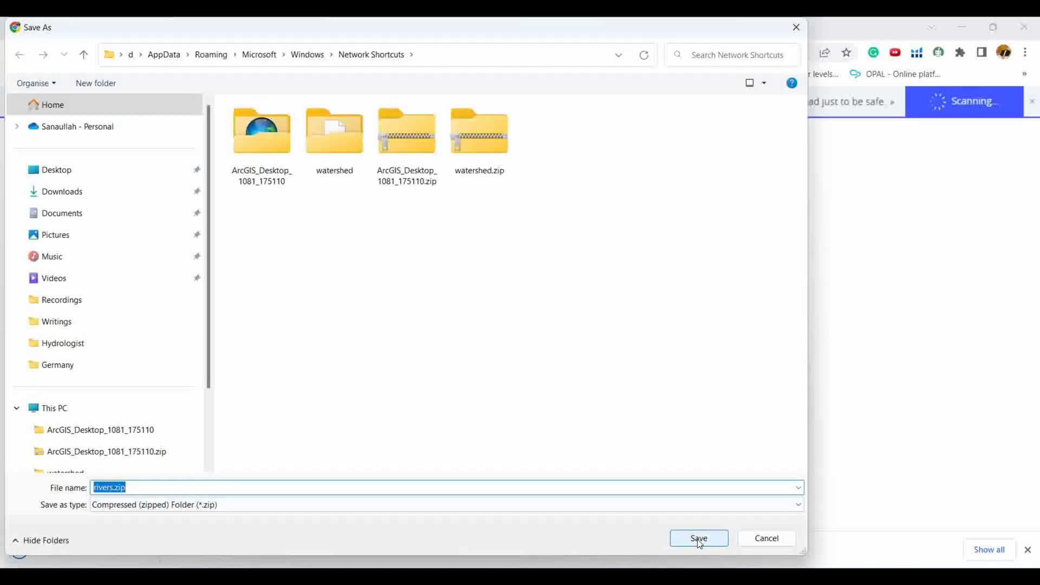
left_click(700, 538)
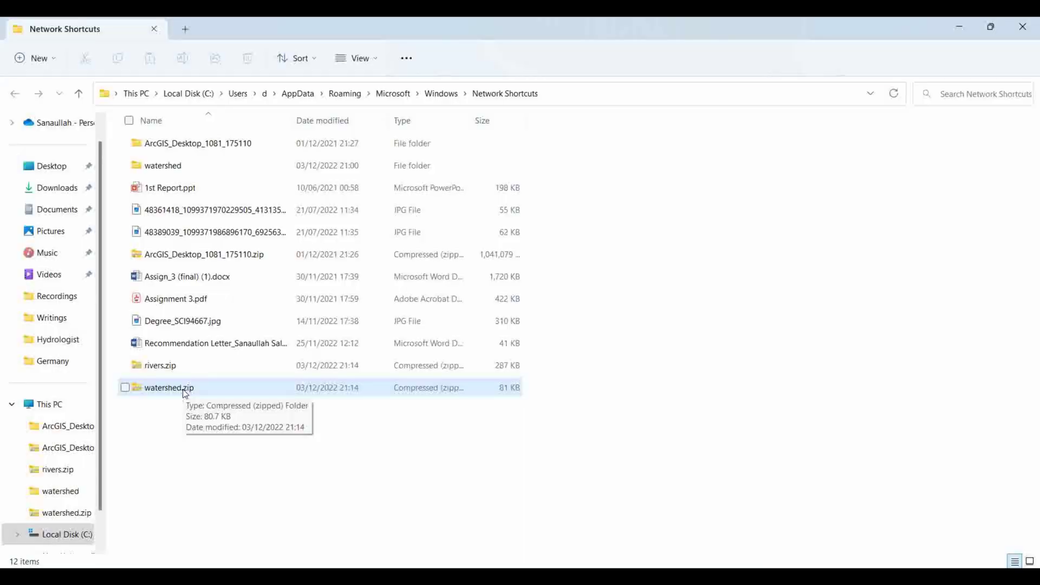
Extract watershed.zip, overwriting the five existing watershed files, and close the folder window.
left_click(184, 391)
right_click(185, 390)
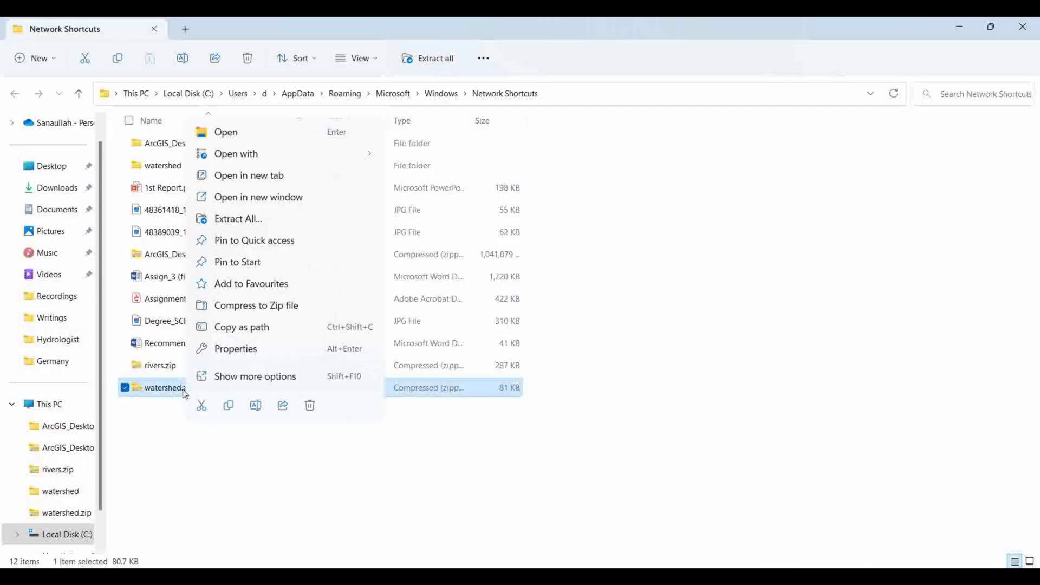
left_click(242, 219)
left_click(624, 437)
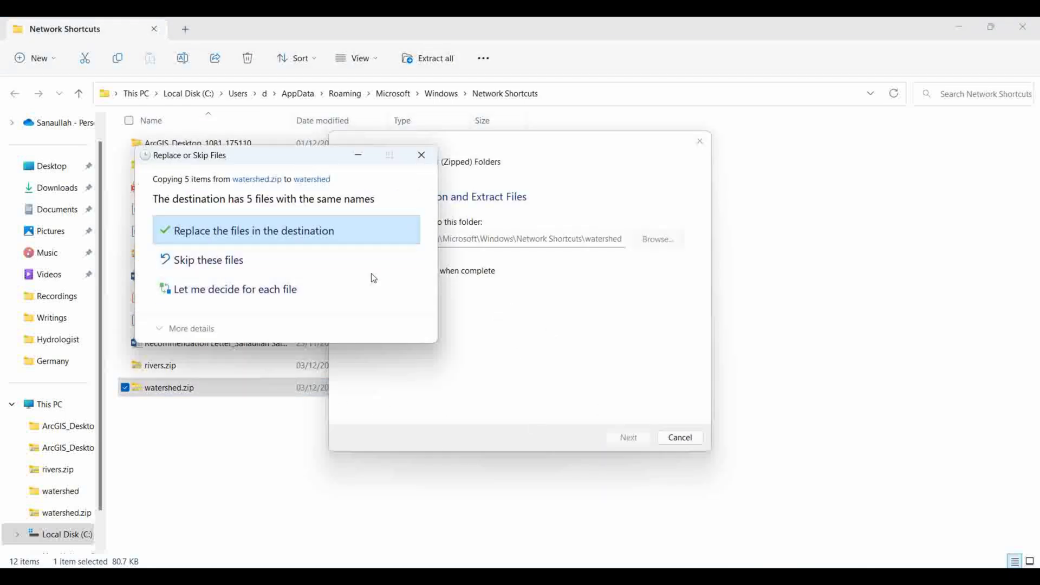
left_click(254, 231)
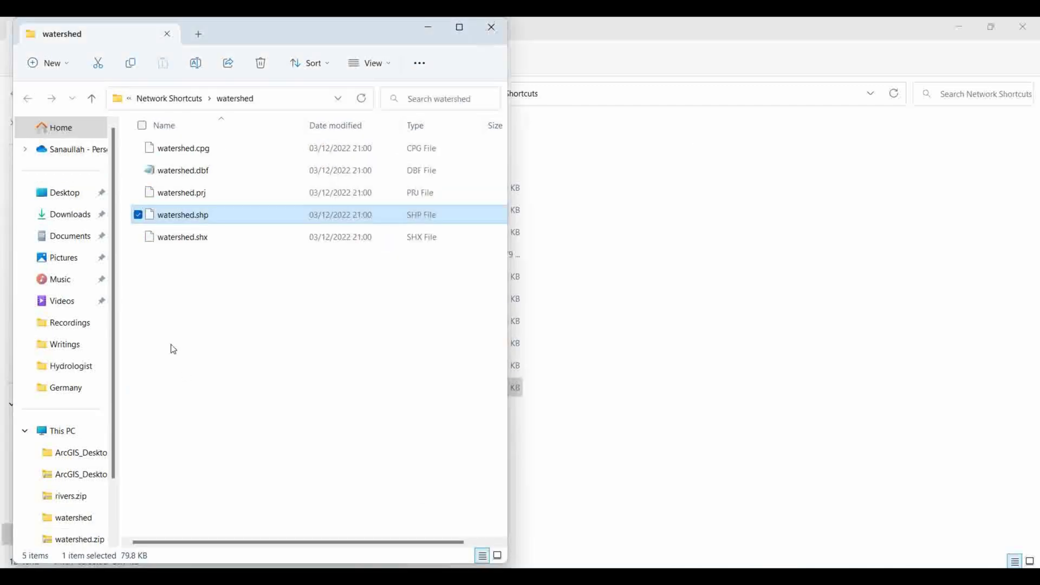
left_click(490, 28)
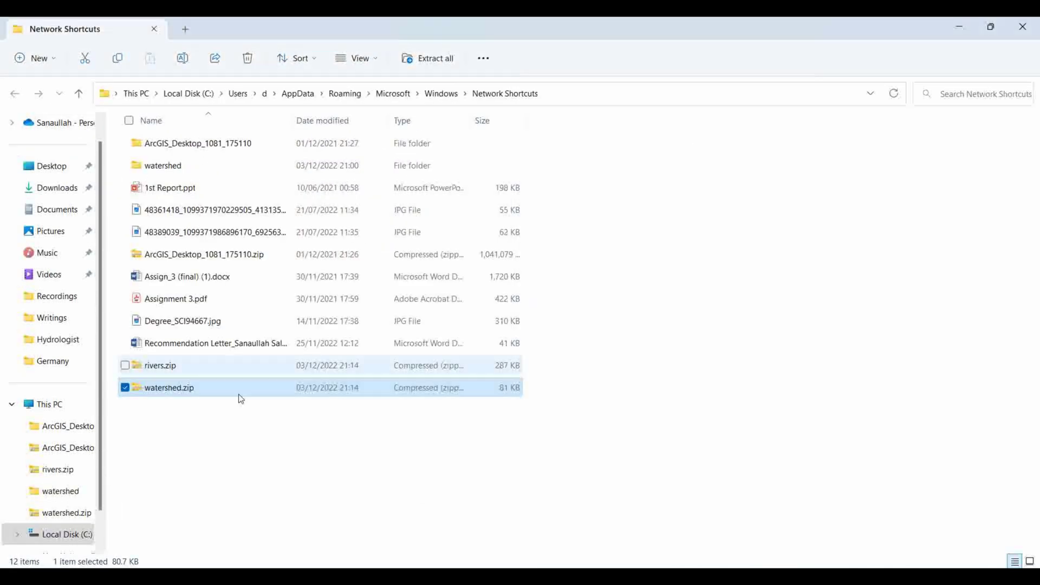
Extract rivers.zip into its own rivers folder.
right_click(174, 369)
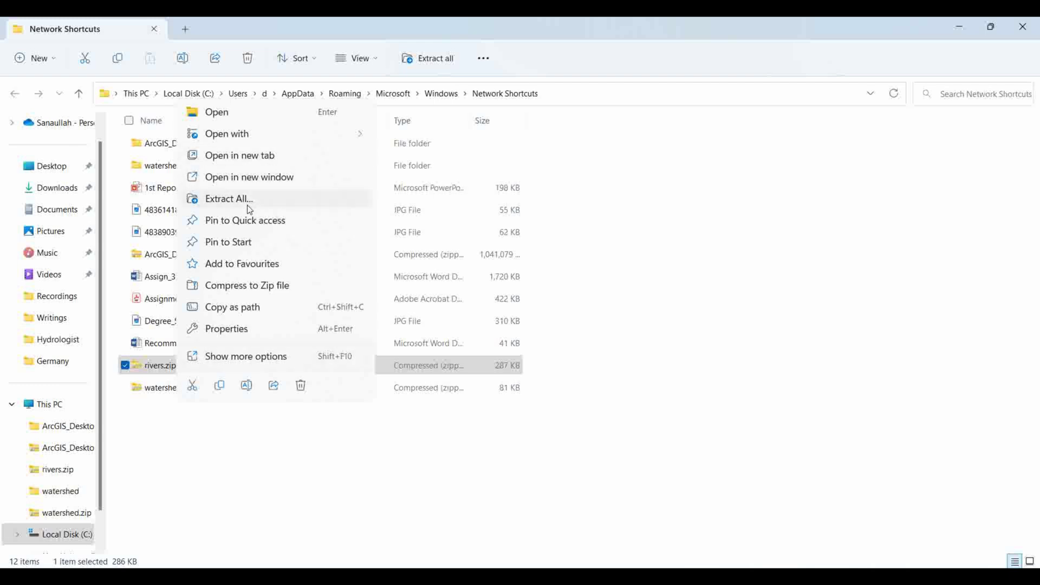
left_click(229, 198)
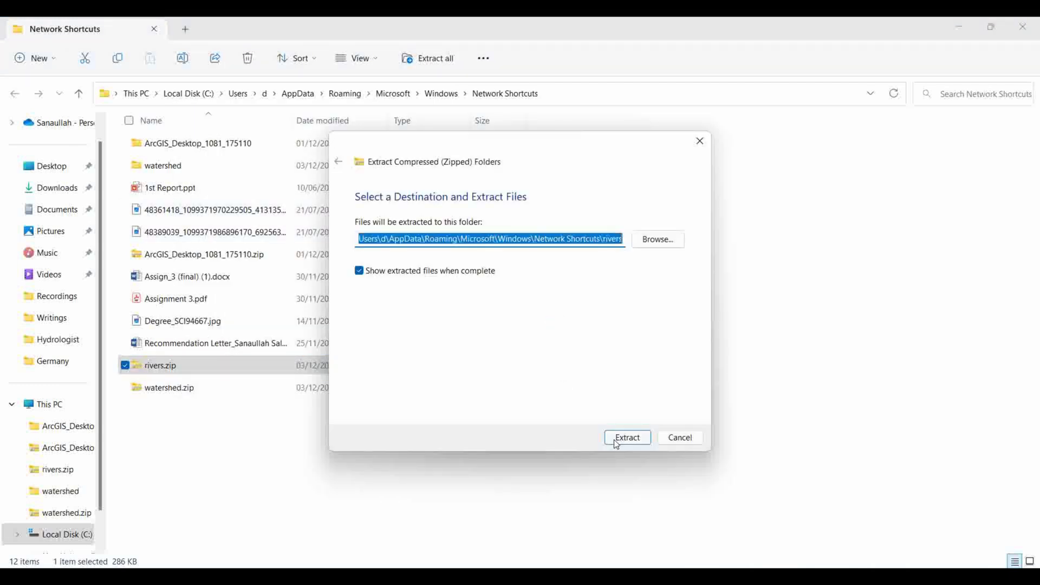
left_click(626, 437)
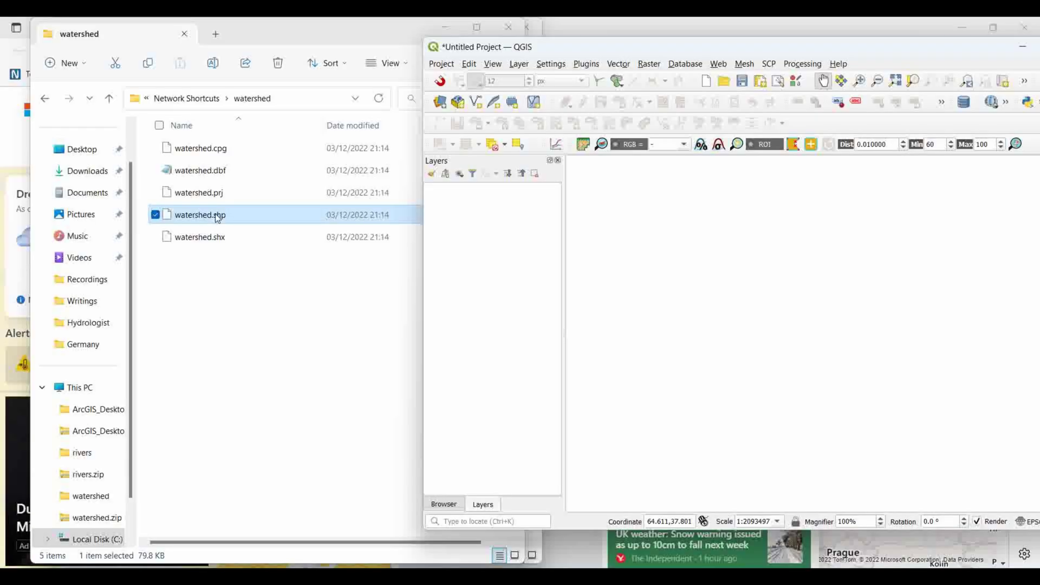
Add watershed.shp to the QGIS Layers panel as the red basin polygon.
left_click_drag(200, 214, 491, 234)
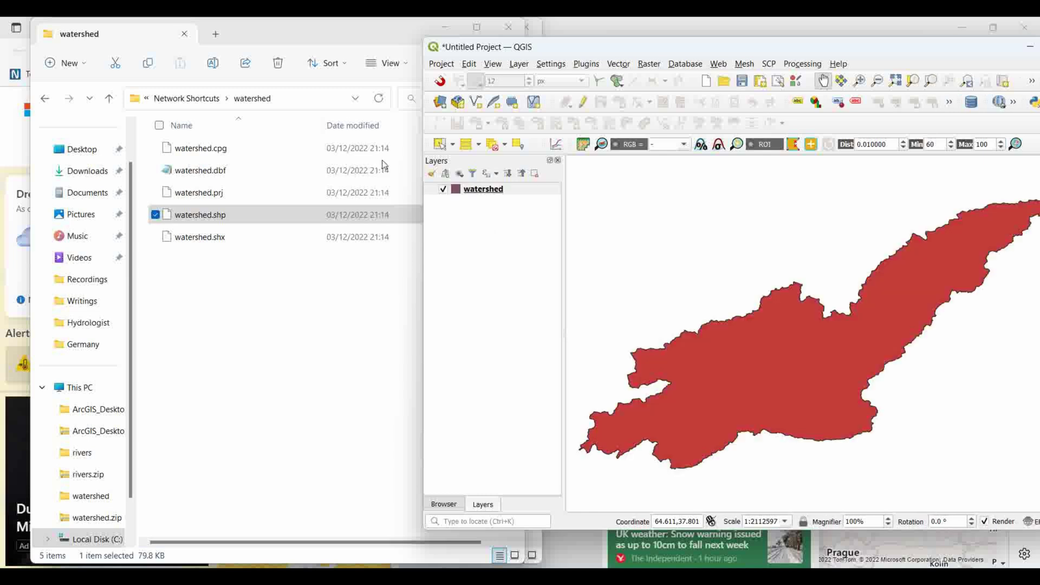
left_click(196, 98)
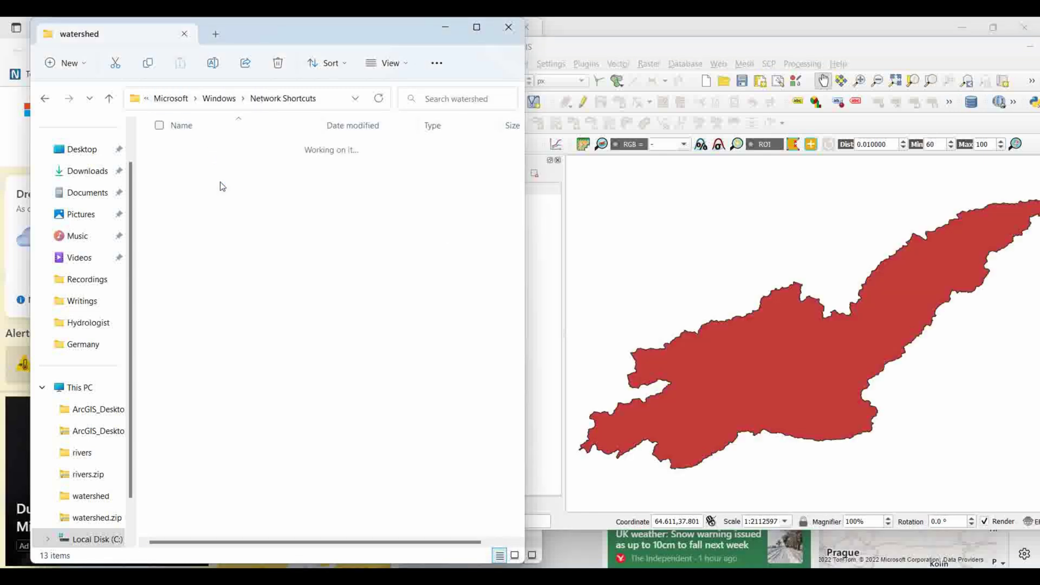
Add rivers.shp from the rivers folder to the QGIS map above the watershed.
double_click(186, 171)
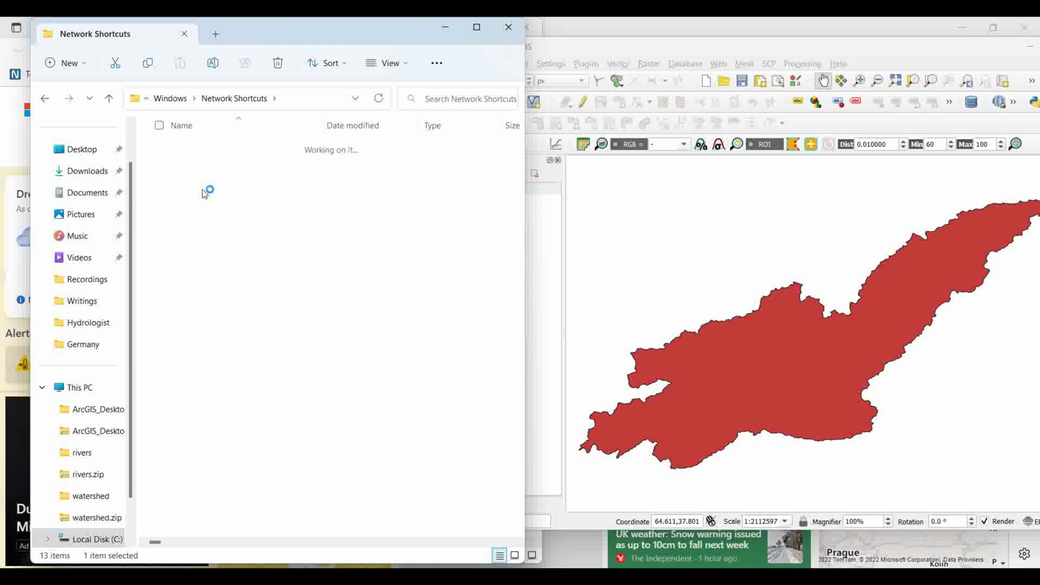
left_click_drag(191, 215, 545, 247)
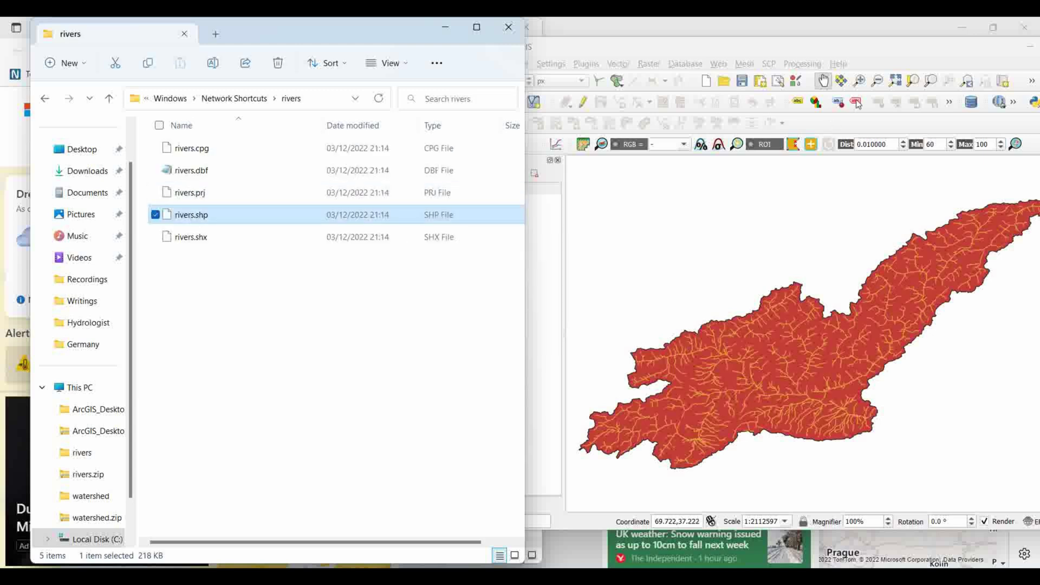
left_click(997, 54)
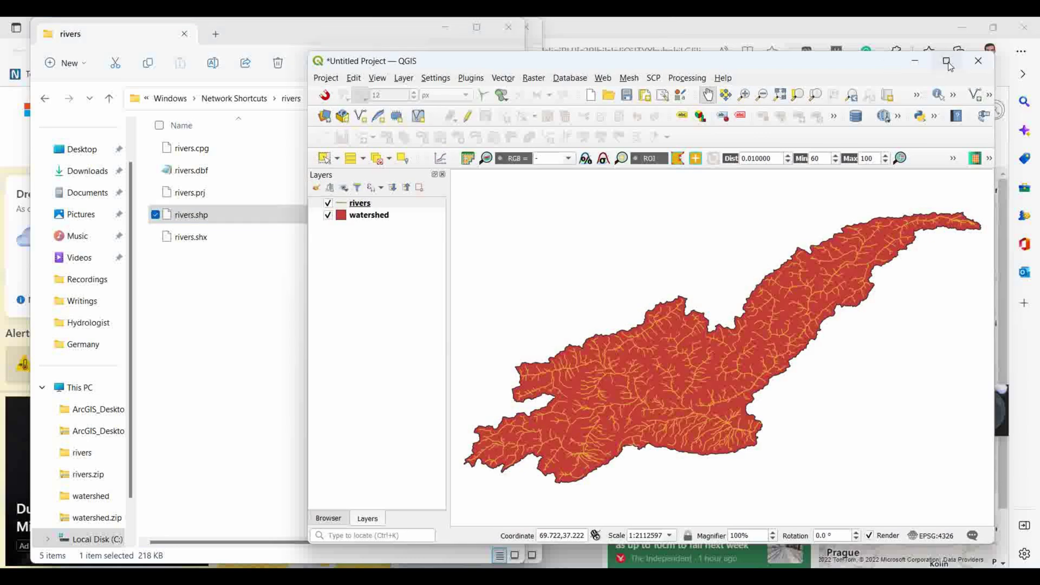
Maximize the QGIS window to show rivers over the watershed polygon.
left_click_drag(997, 54, 679, 17)
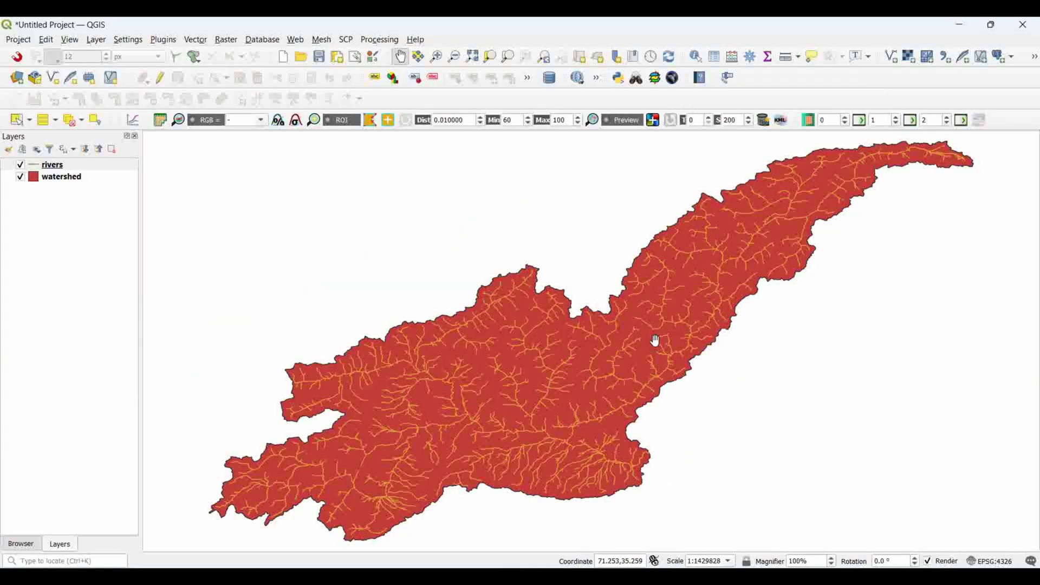